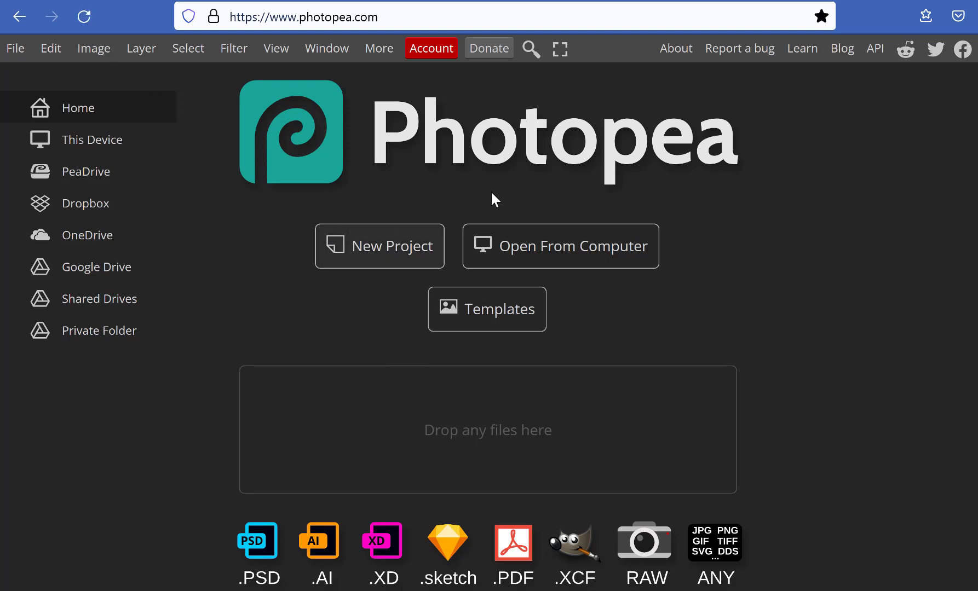
Open the dark succulent photo "2022-08-25 19.53.16-1" from the Pictures > Sample folder on the computer
left_click(580, 253)
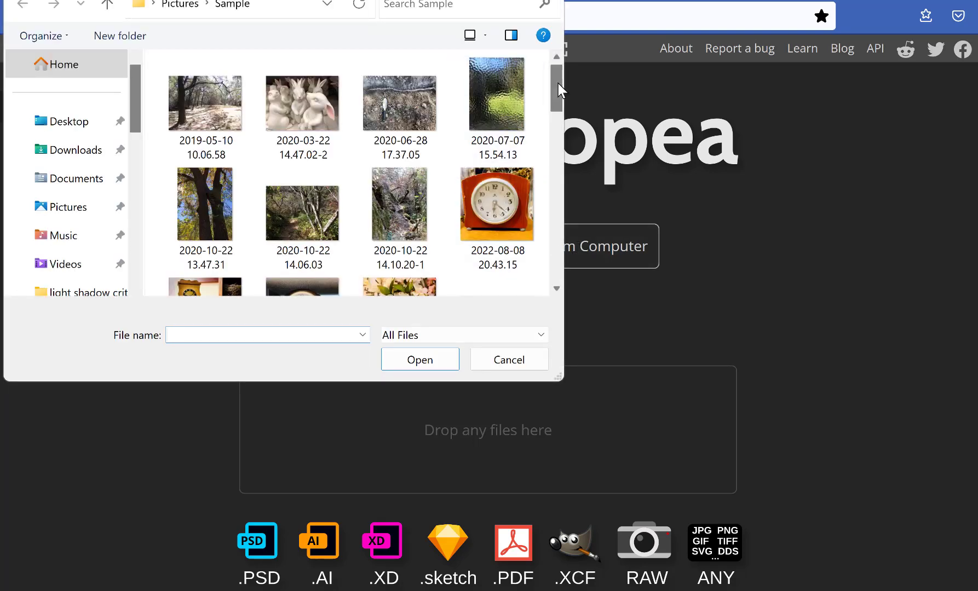
left_click_drag(558, 83, 555, 238)
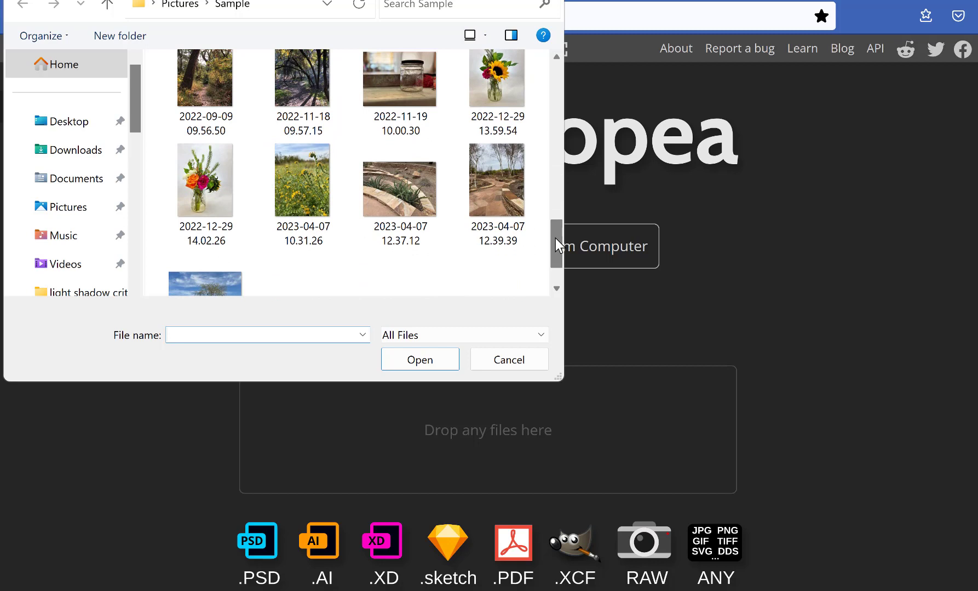
left_click_drag(555, 237, 556, 207)
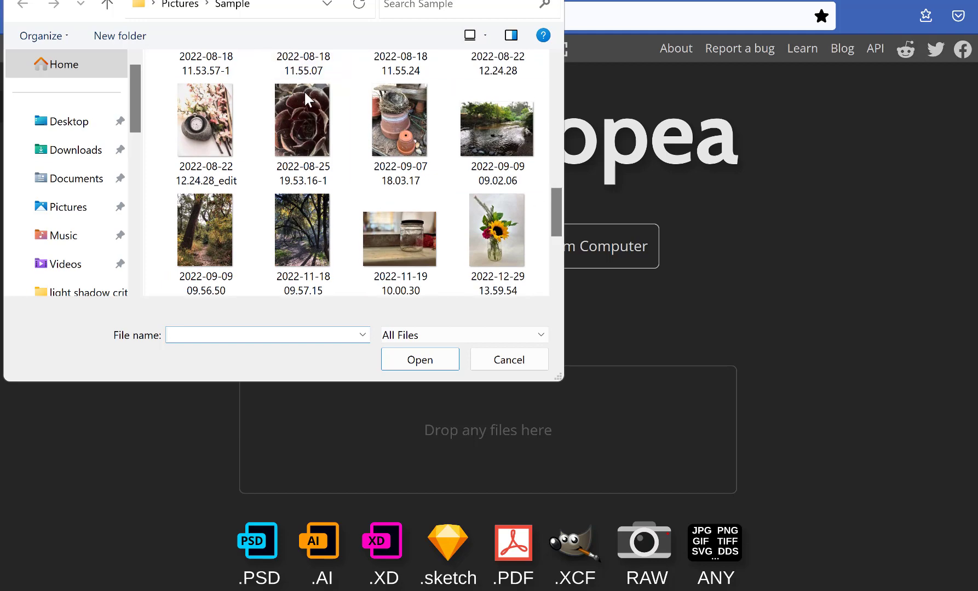
double_click(299, 123)
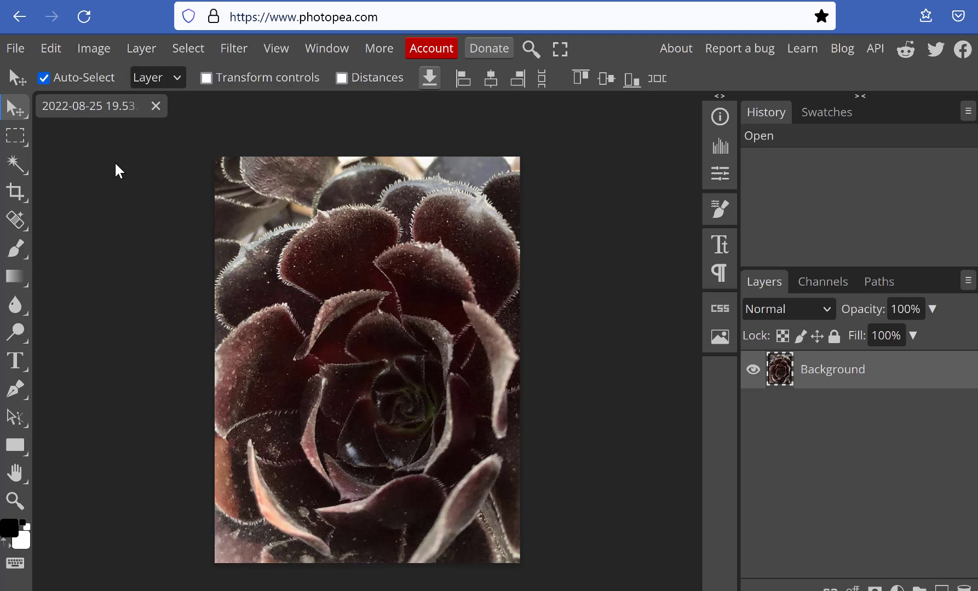
Convert the succulent photo to black and white with the Desaturate adjustment
left_click(91, 48)
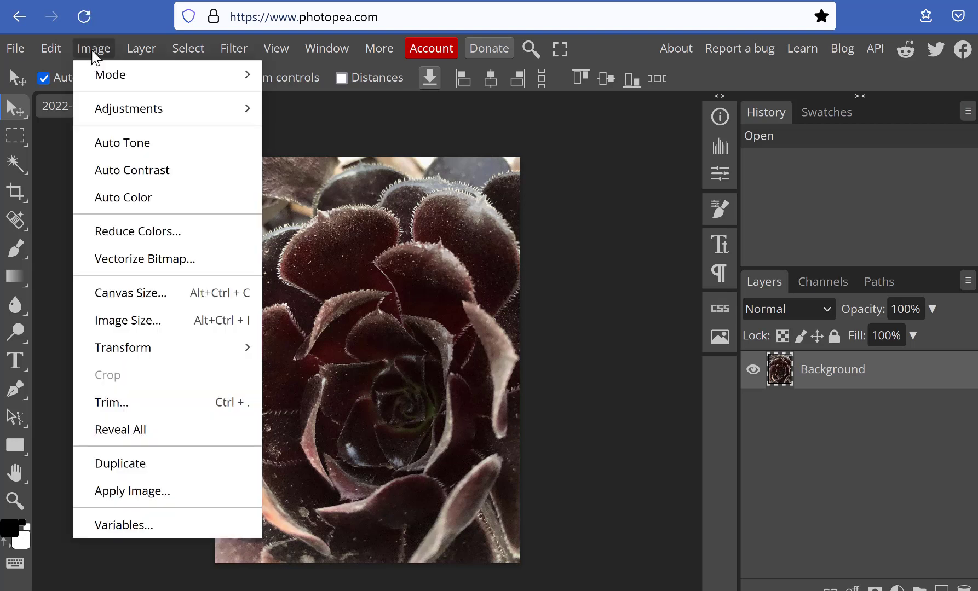
mouse_move(108, 114)
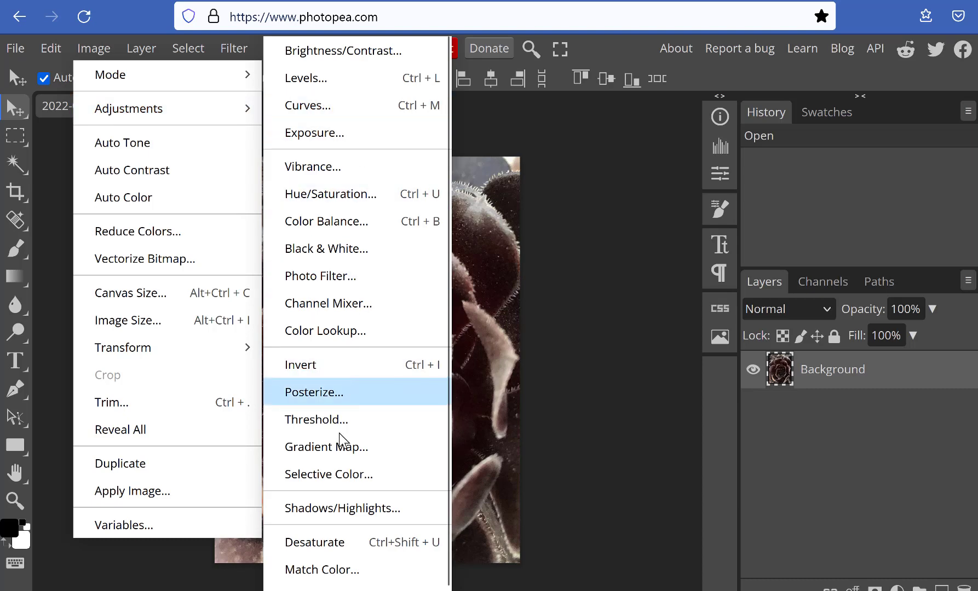
left_click(339, 541)
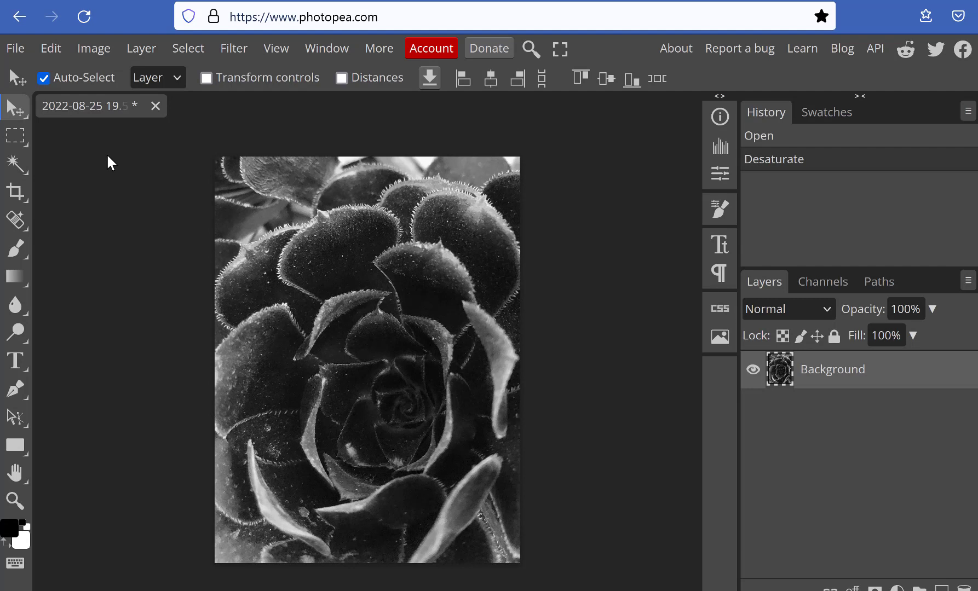
Start a Curves adjustment, add a midpoint at about input 128, output 129, and lower the white endpoint to input 255, output 0
left_click(92, 51)
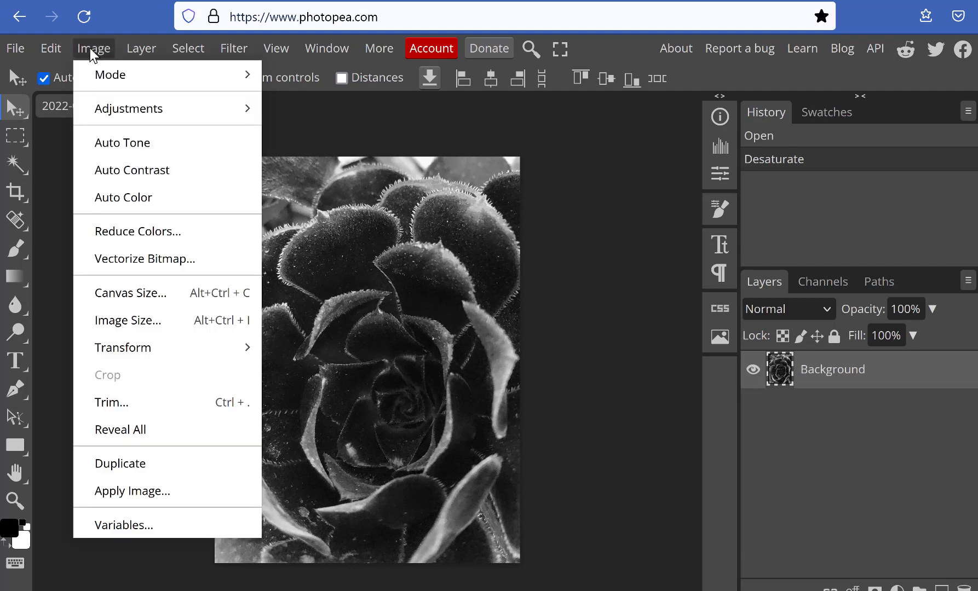
mouse_move(114, 120)
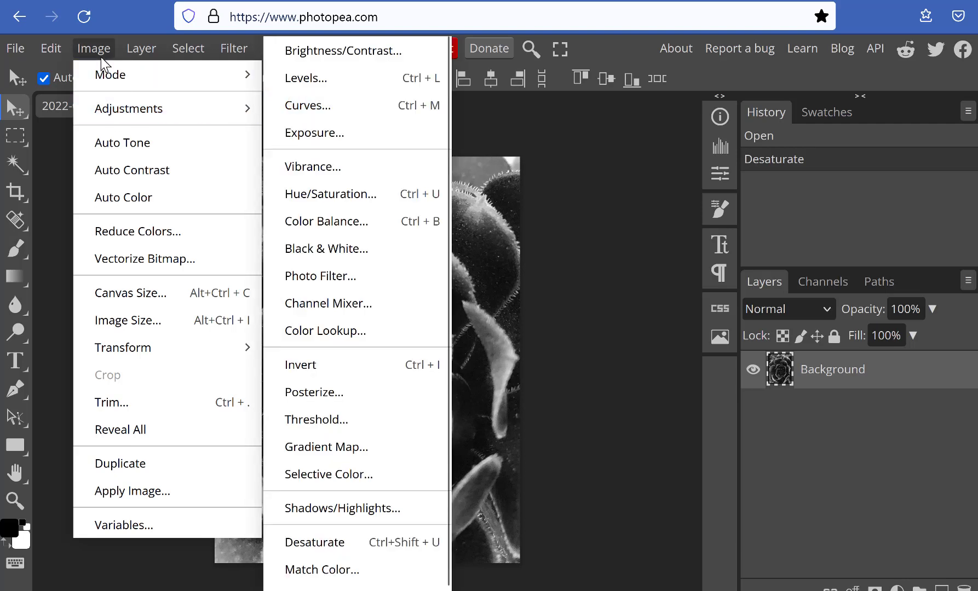
left_click(309, 107)
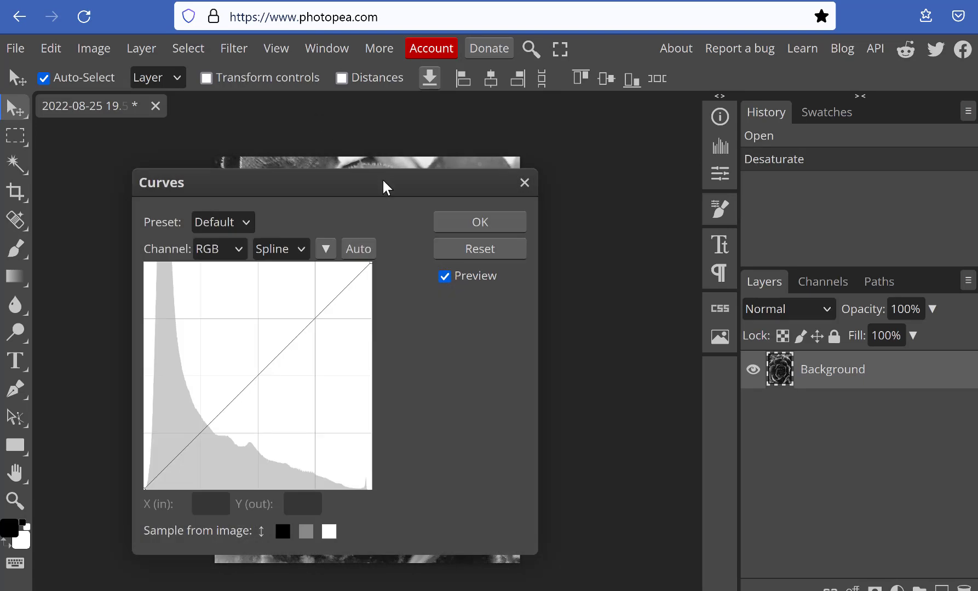
left_click_drag(383, 181, 815, 148)
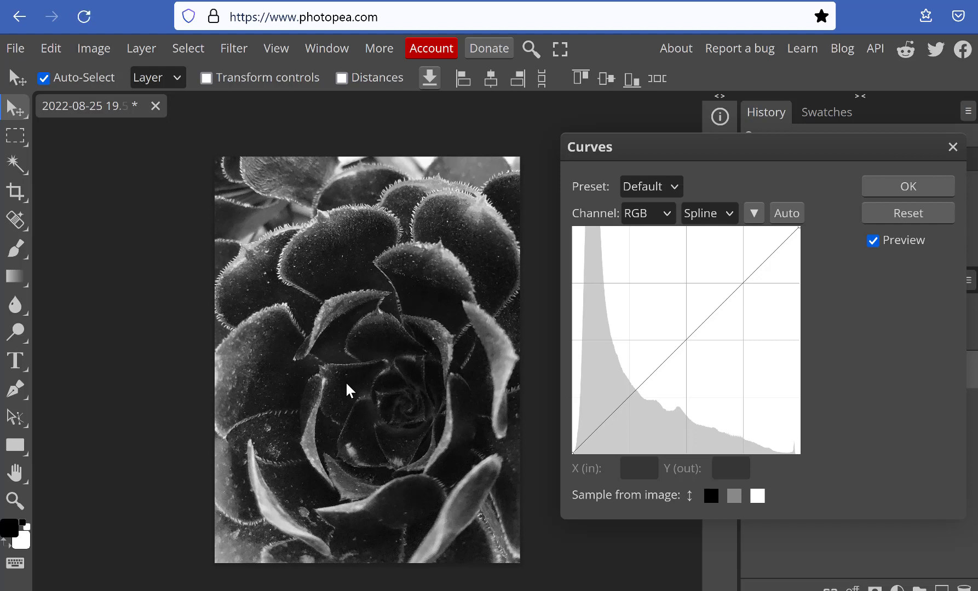
left_click(687, 340)
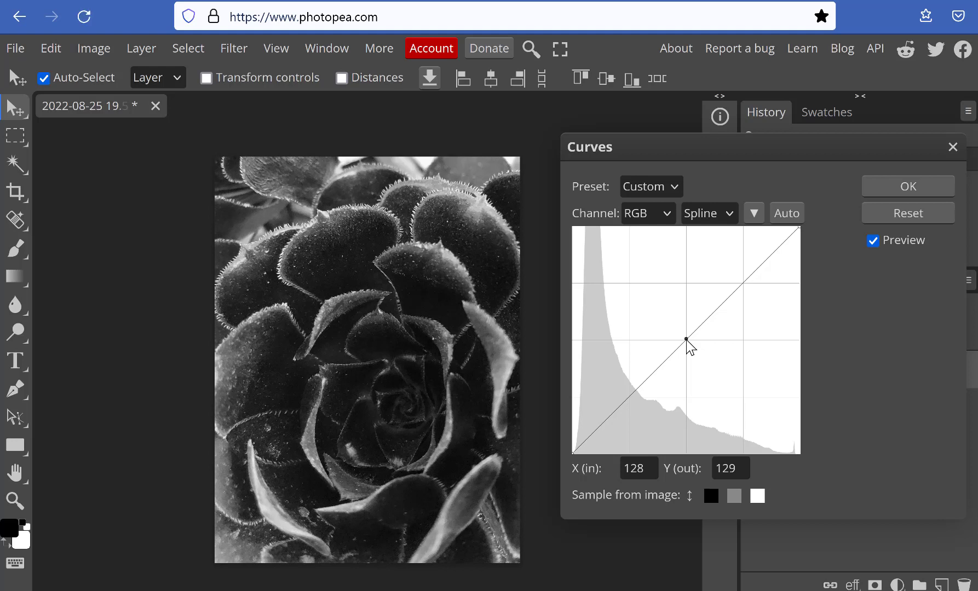
left_click(799, 228)
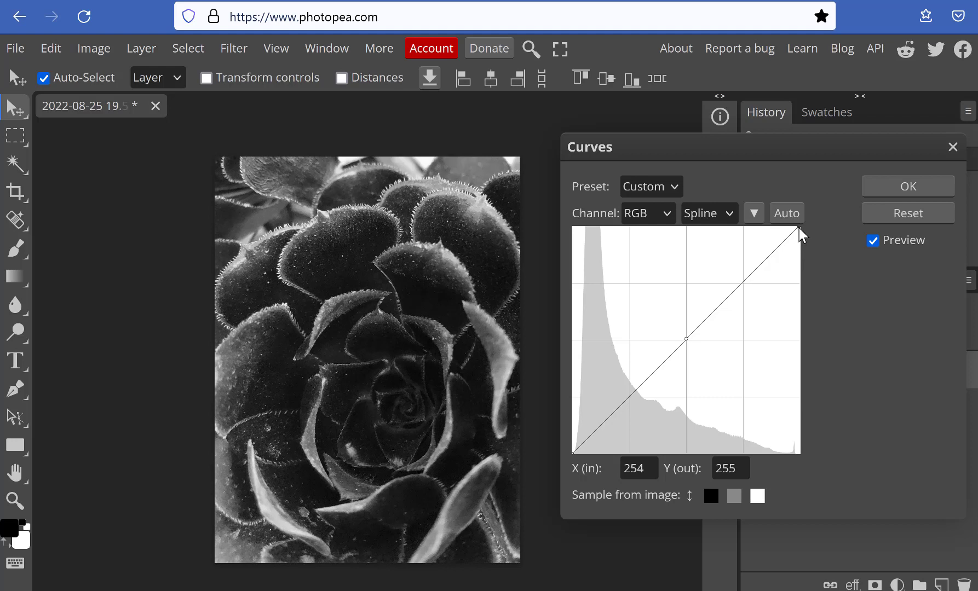
left_click_drag(799, 228, 803, 458)
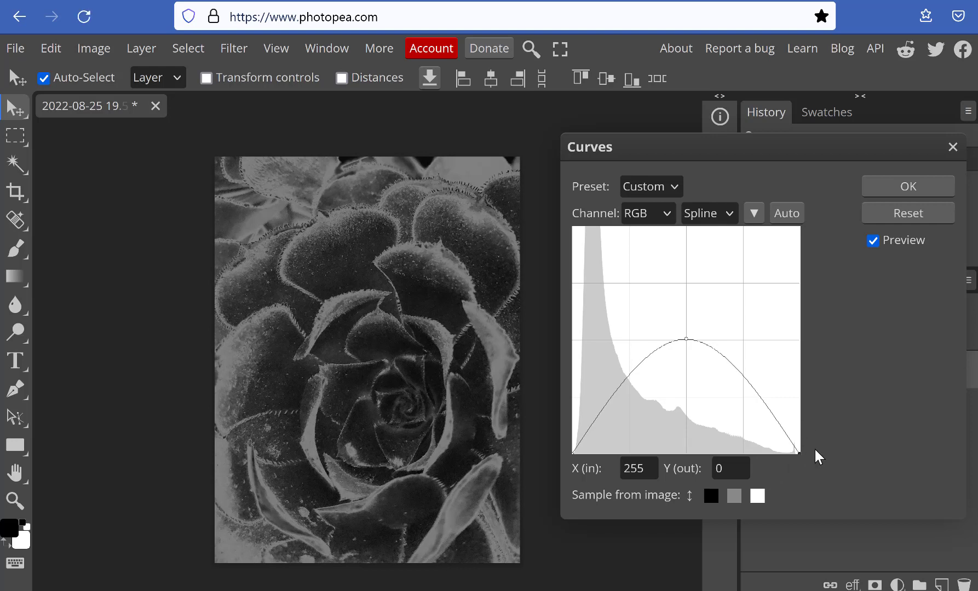
Try raising the curve's midpoint to an output of about 188
left_click(686, 339)
left_click_drag(689, 346, 686, 290)
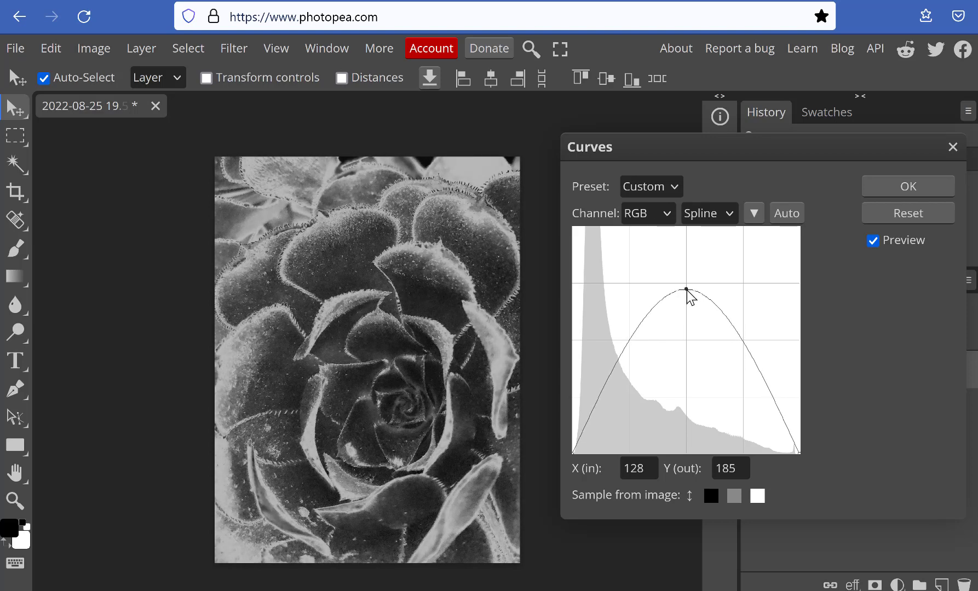
left_click_drag(688, 291, 688, 288)
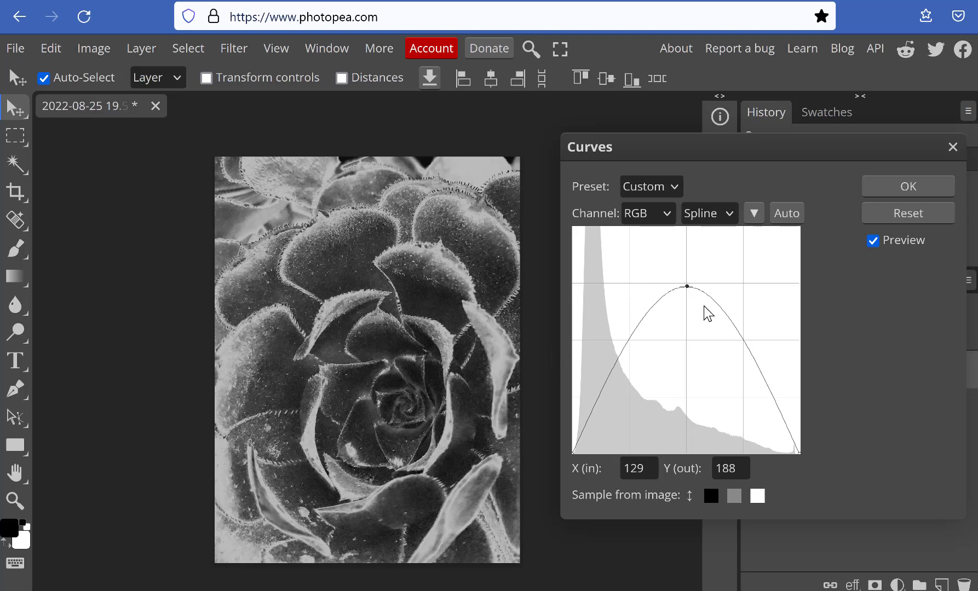
Lower the curve's midpoint to output 131, add points at about 163/148, 76/151 and 19/19 (input/output), and apply the Curves adjustment
left_click_drag(688, 290, 686, 339)
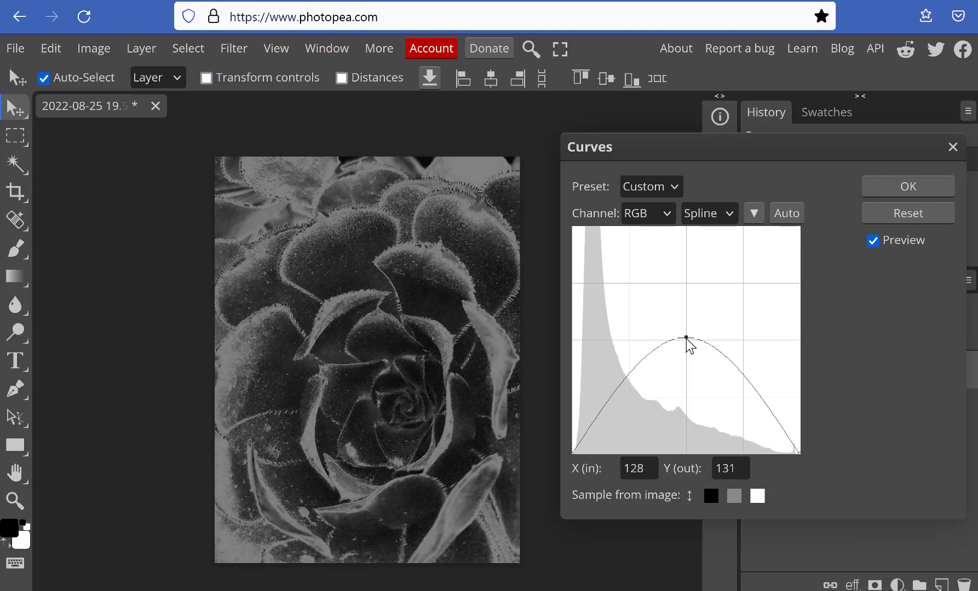
left_click(727, 358)
left_click_drag(728, 359, 718, 323)
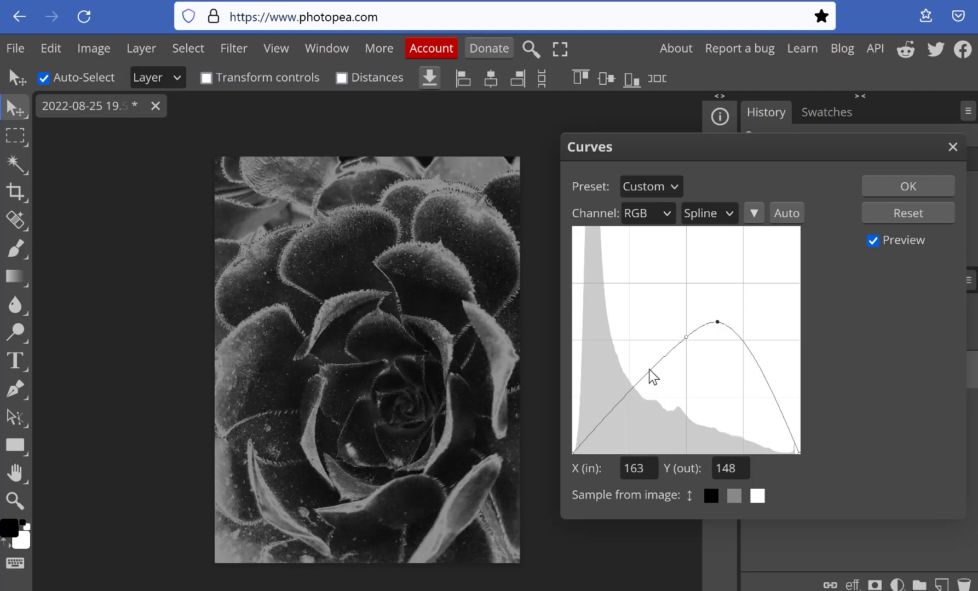
left_click_drag(651, 372, 641, 319)
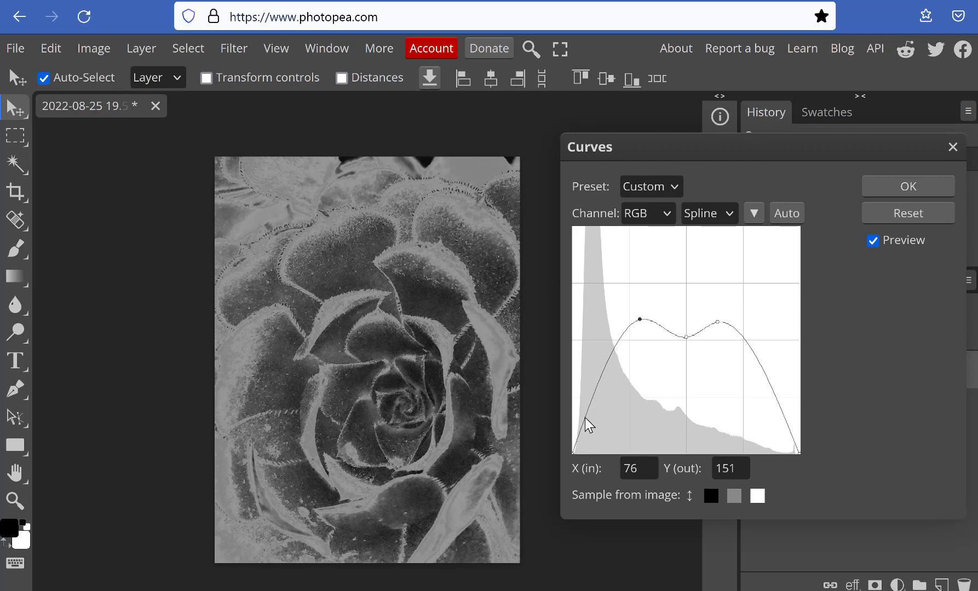
left_click_drag(585, 416, 590, 437)
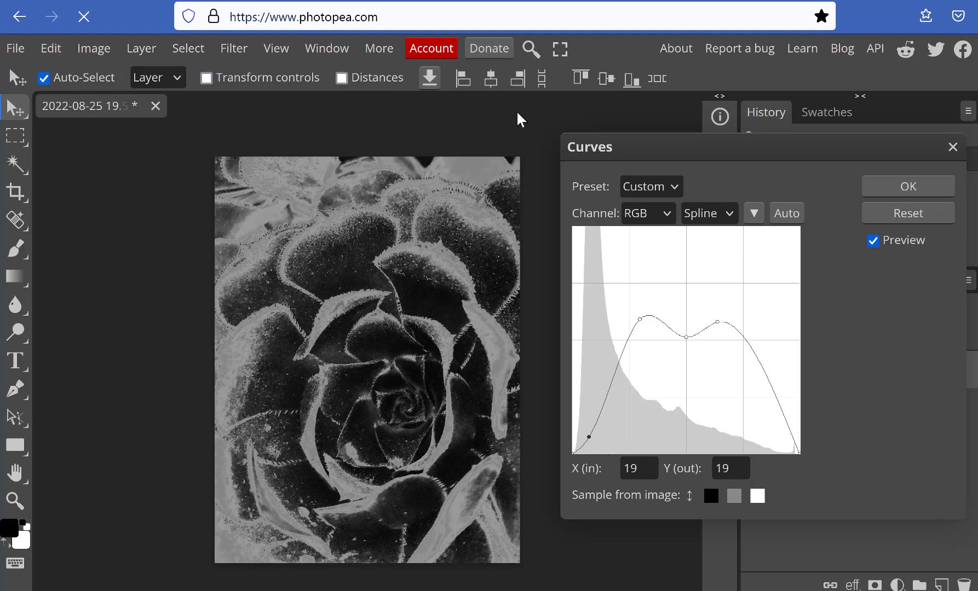
left_click(896, 187)
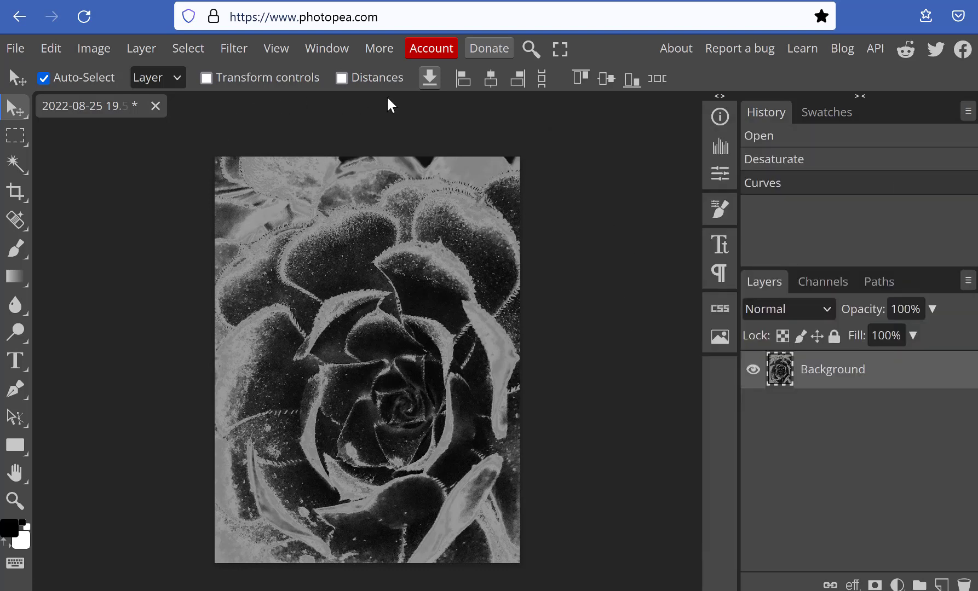
Apply a Brightness/Contrast adjustment to the photo with brightness 37 and contrast 8
left_click(97, 47)
mouse_move(112, 111)
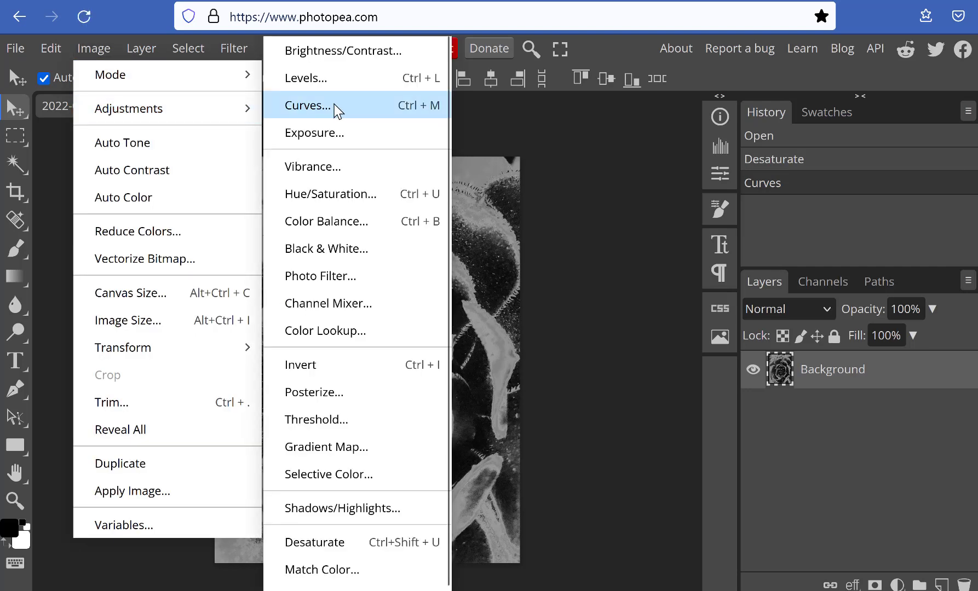
left_click(332, 51)
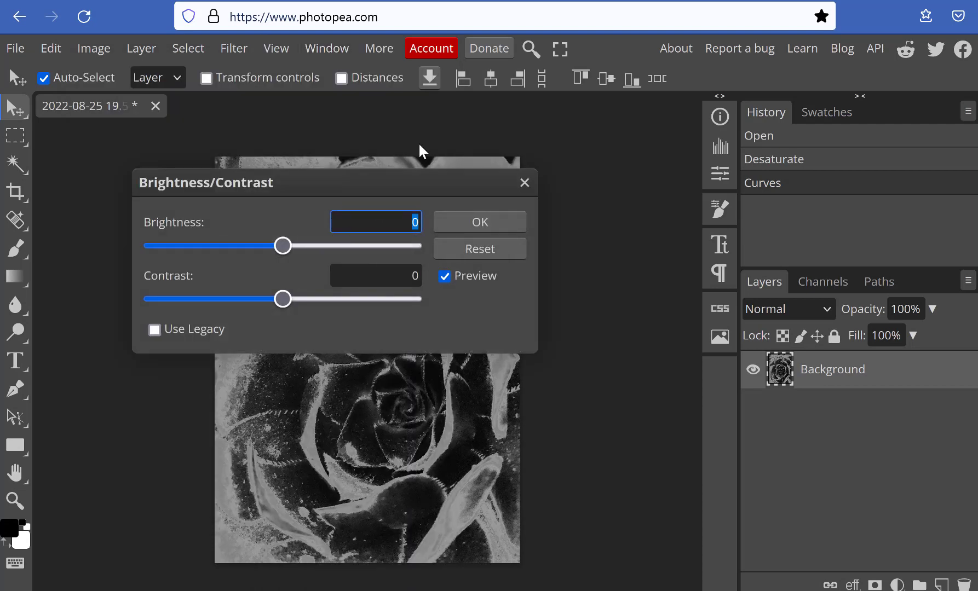
left_click_drag(592, 186, 786, 179)
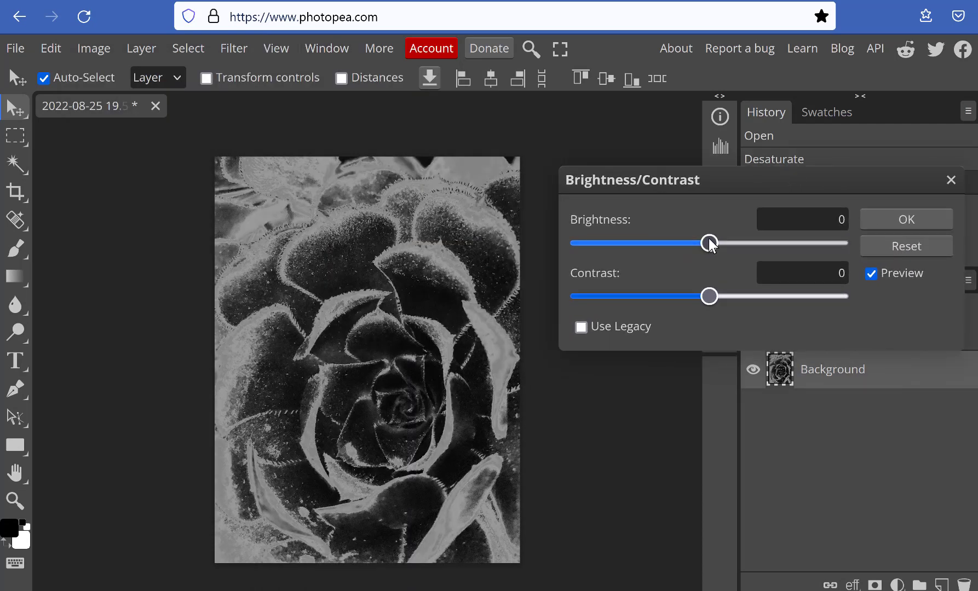
left_click_drag(709, 243, 742, 245)
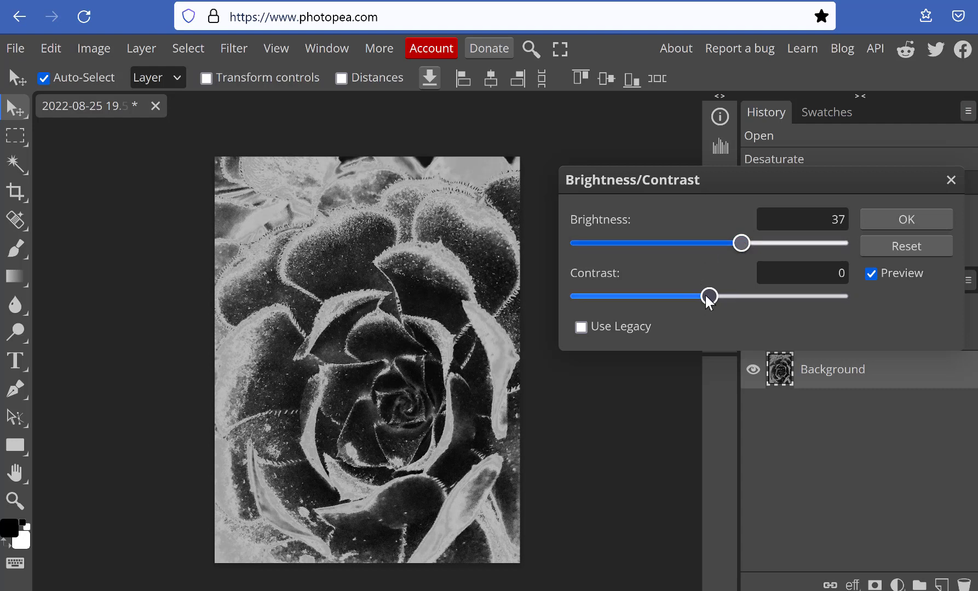
mouse_move(710, 296)
left_mouse_down()
mouse_move(727, 296)
mouse_move(703, 296)
left_mouse_up()
left_click_drag(705, 299, 722, 299)
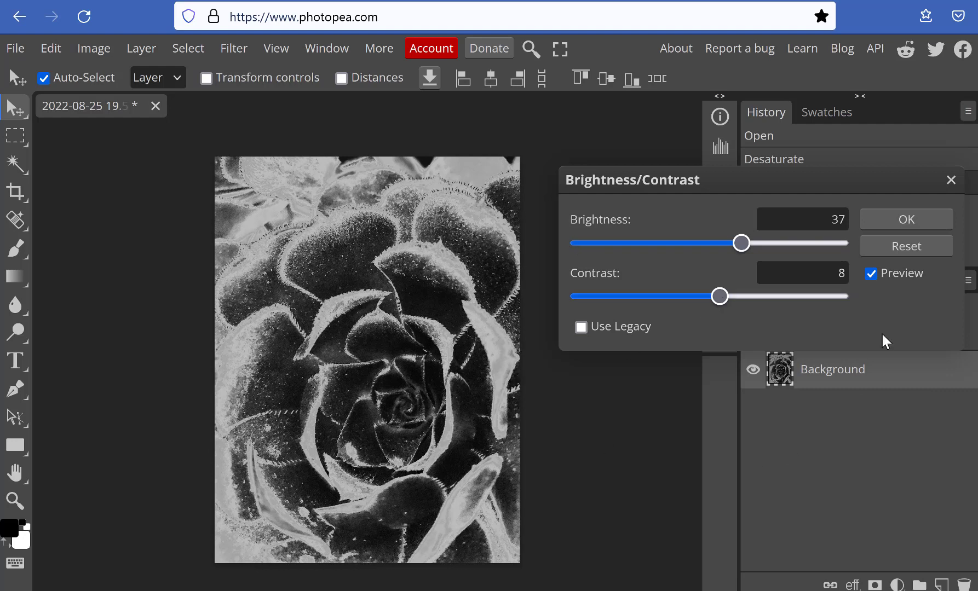
left_click(884, 220)
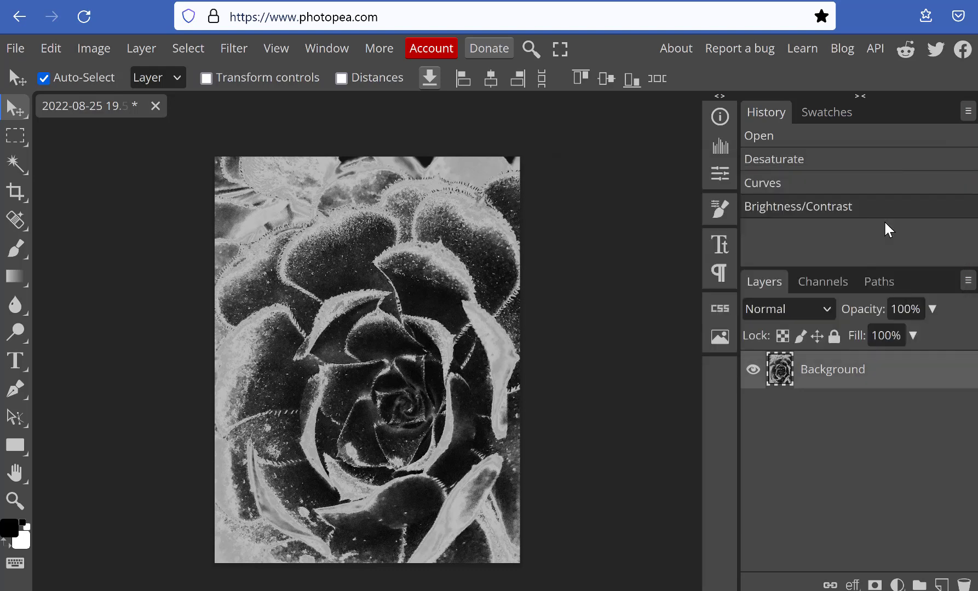
Set up a JPG export of the photo and append "solarized" to the end of its file name
left_click(55, 57)
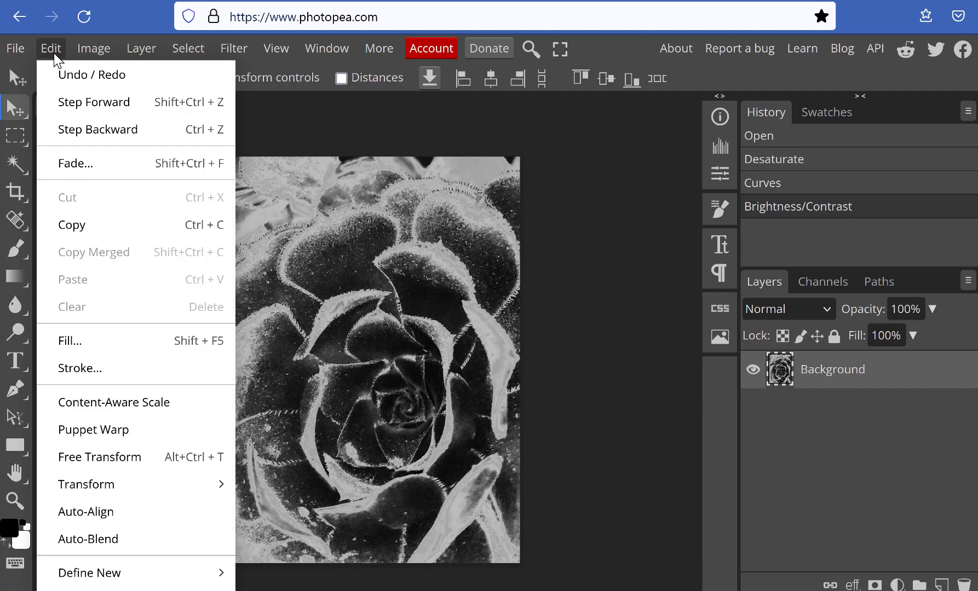
left_click(15, 54)
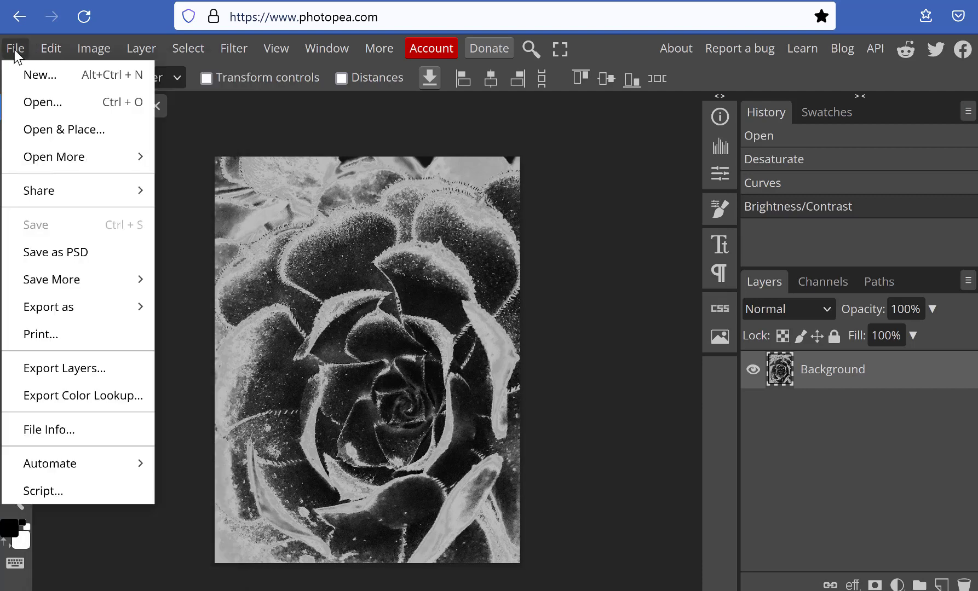
mouse_move(80, 307)
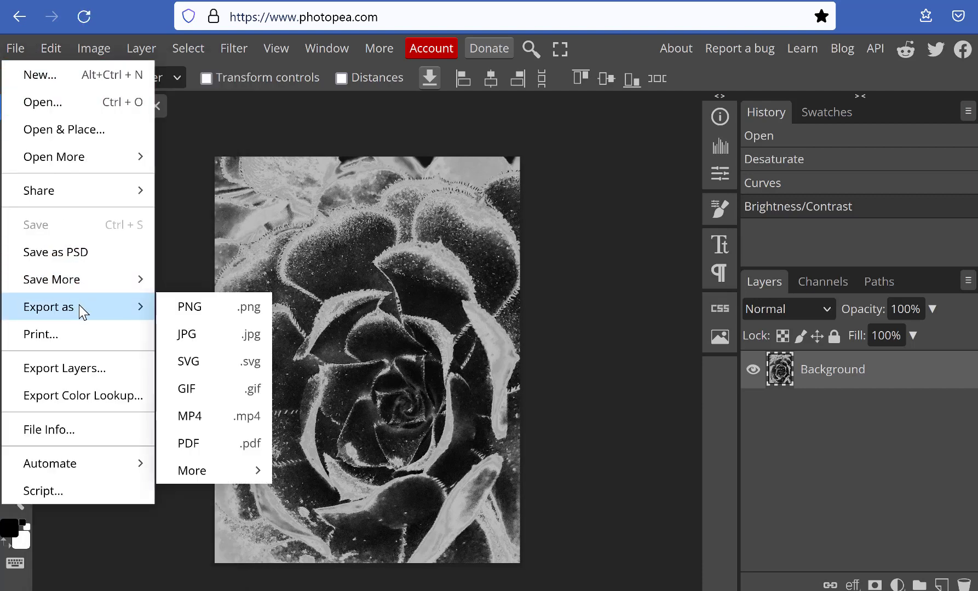
left_click(222, 337)
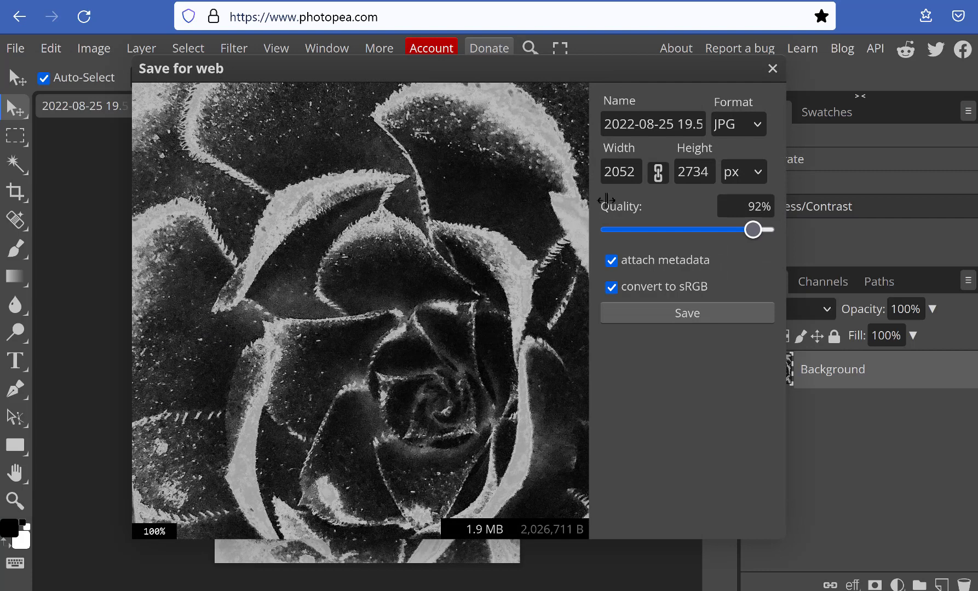
left_click(602, 121)
double_click(603, 123)
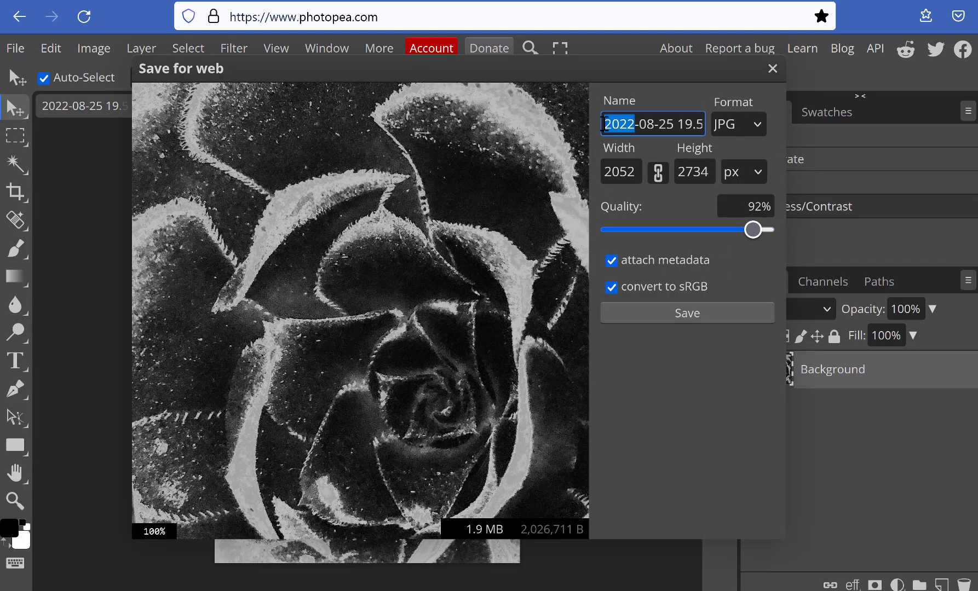
left_click(602, 122)
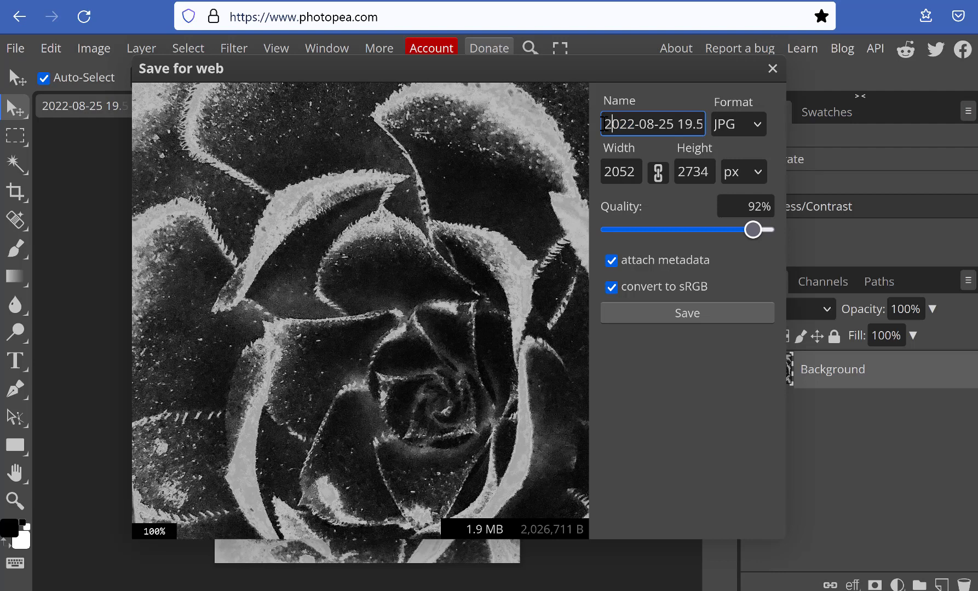
key("End")
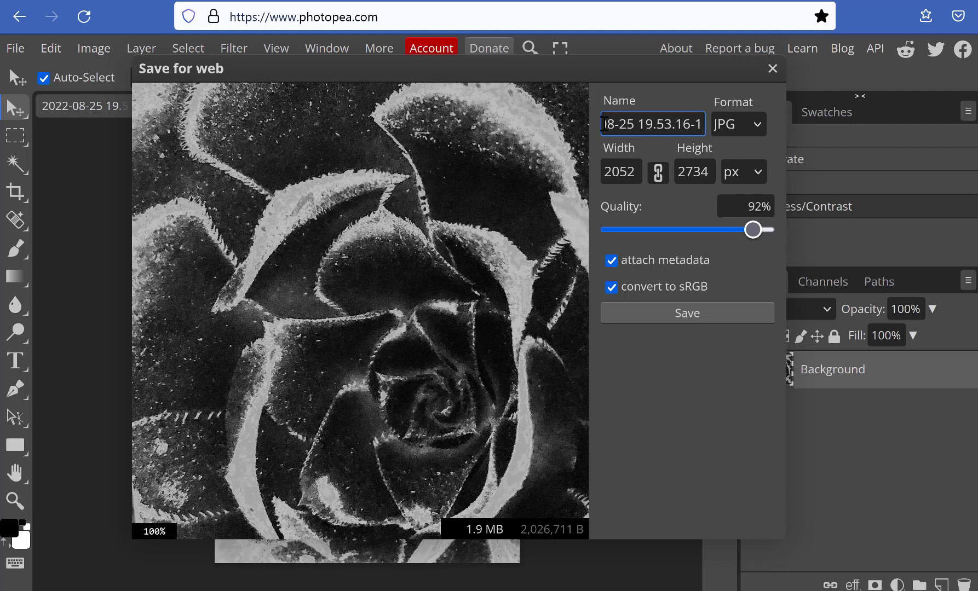
type("solari")
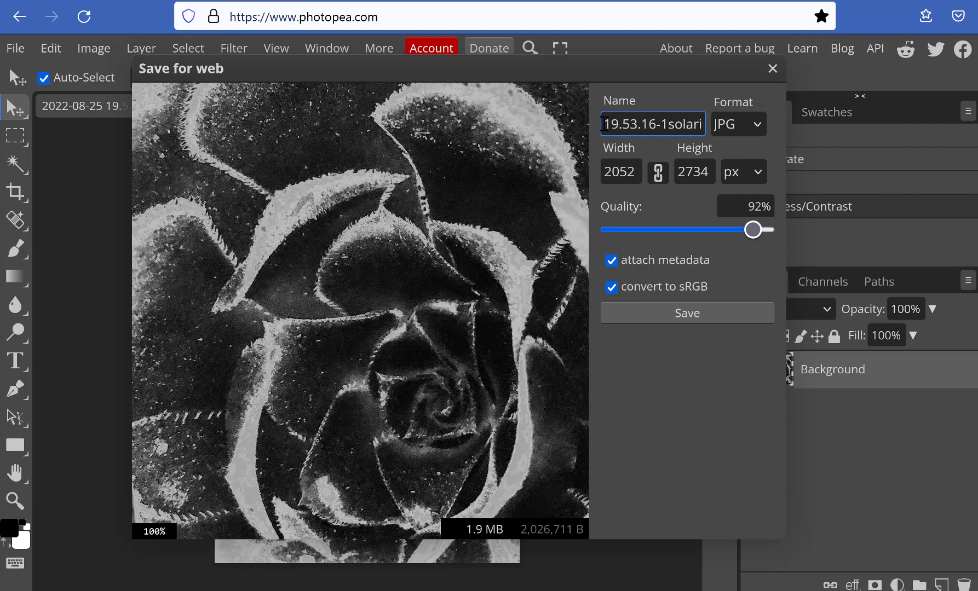
type("zed")
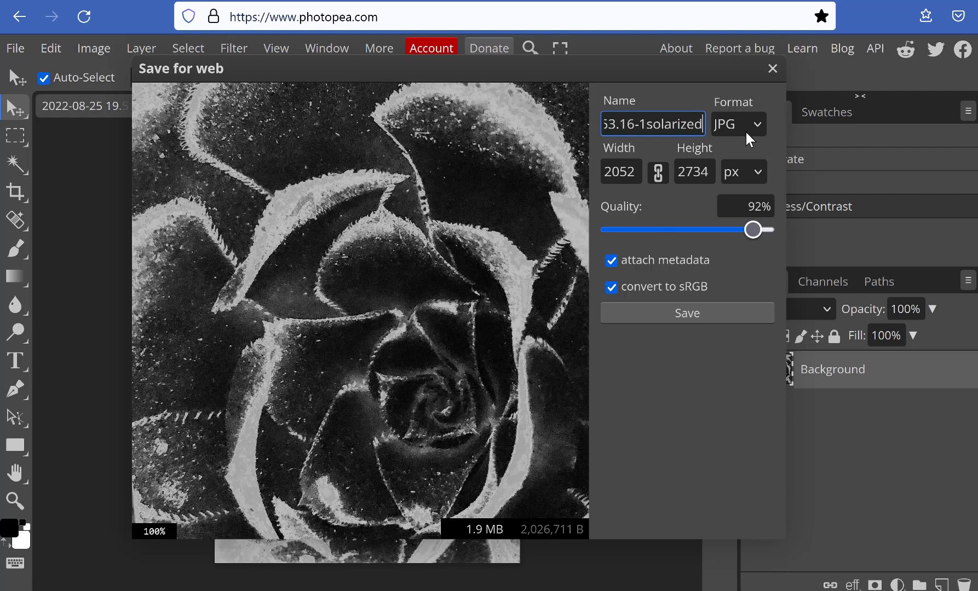
Save the JPG export and dismiss the message about removing ads
left_click(686, 314)
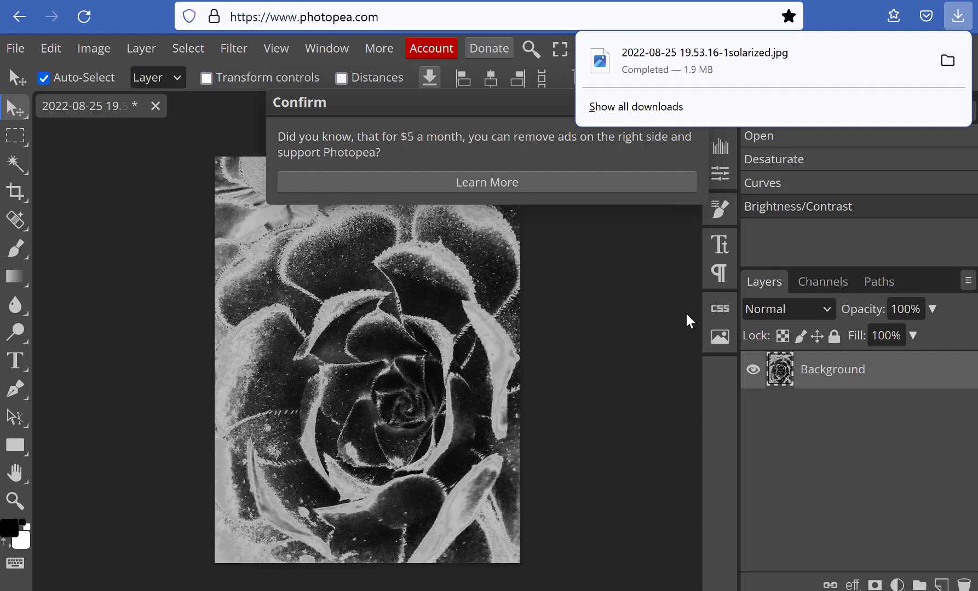
left_click(512, 110)
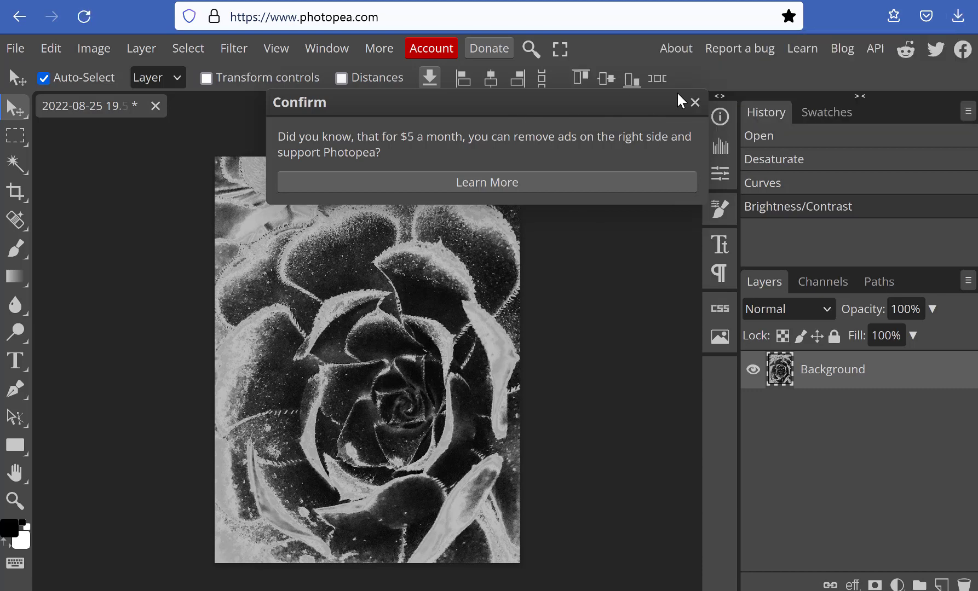
left_click(694, 103)
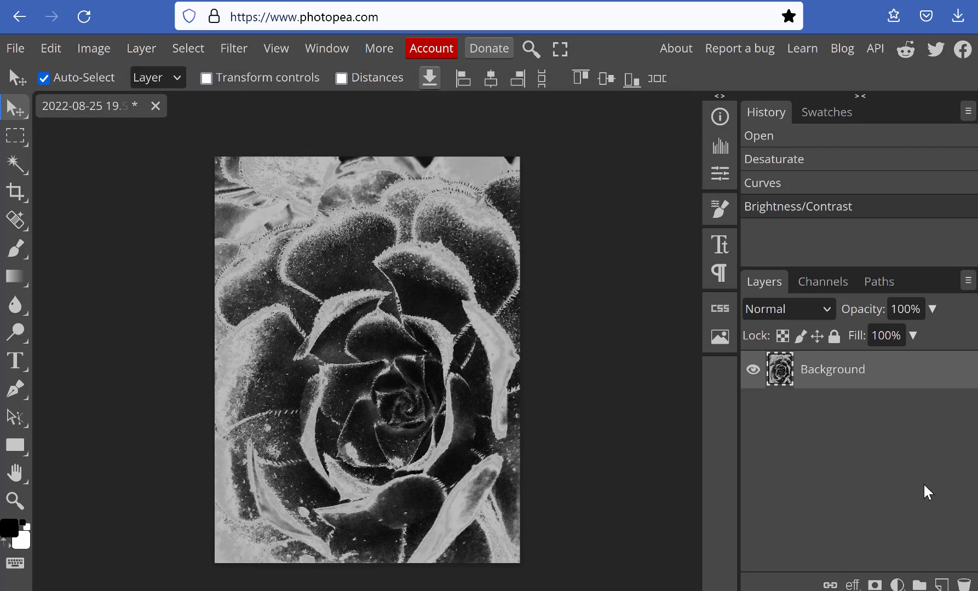